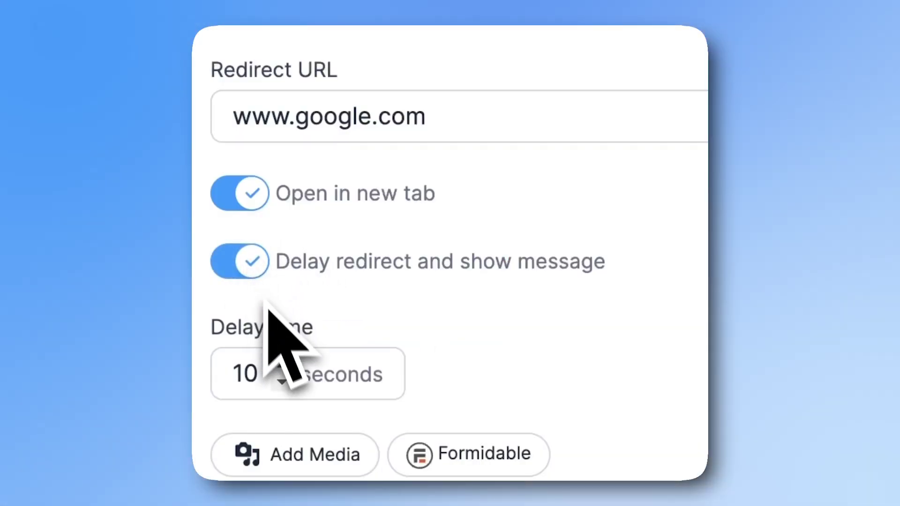
- Nudge the redirect Delay time spinner up by one
left_click(283, 368)
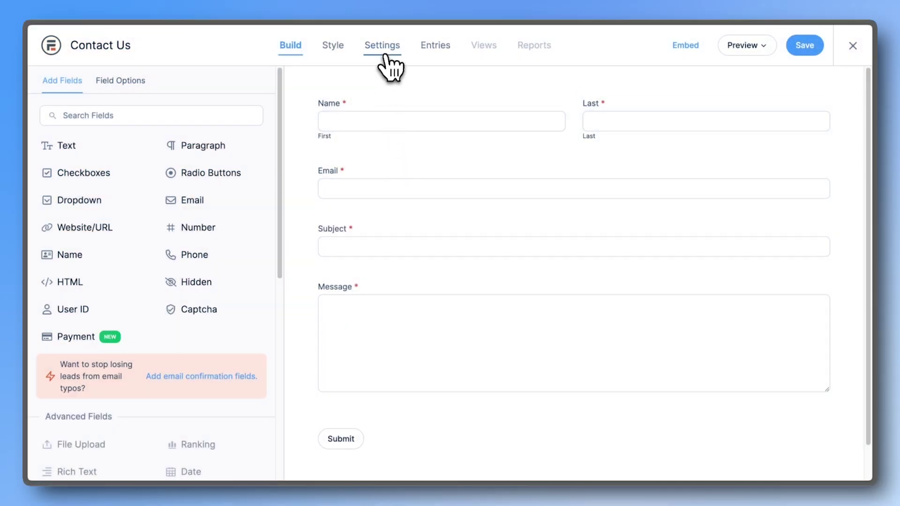
- Open the Contact Us form's Actions & Notifications settings and expand the Confirmation action
left_click(385, 54)
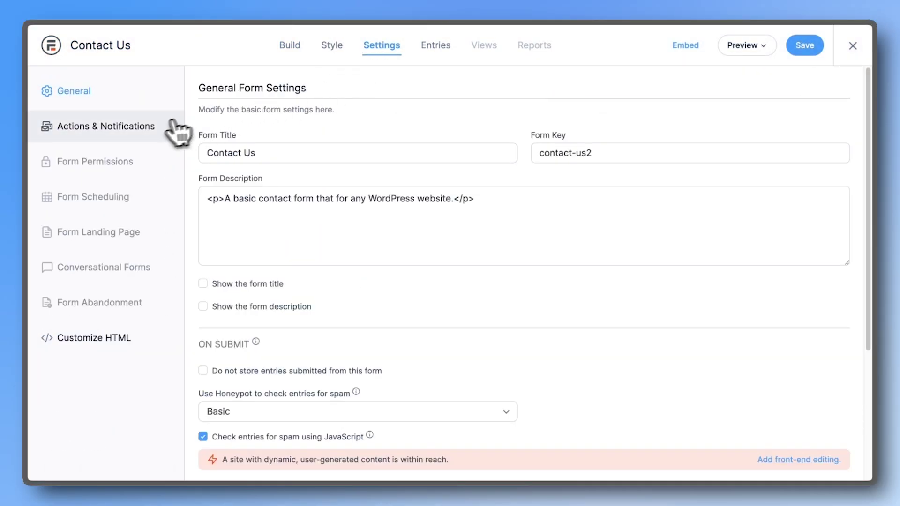
left_click(153, 126)
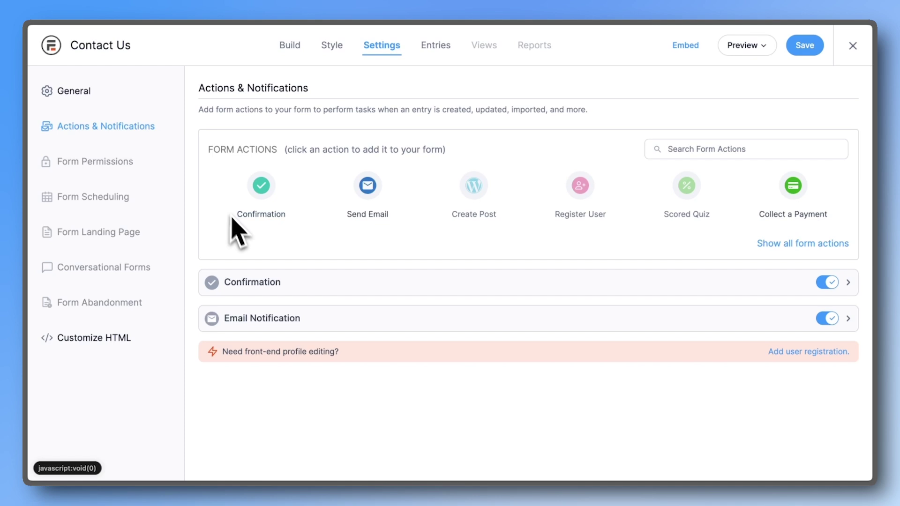
left_click(255, 284)
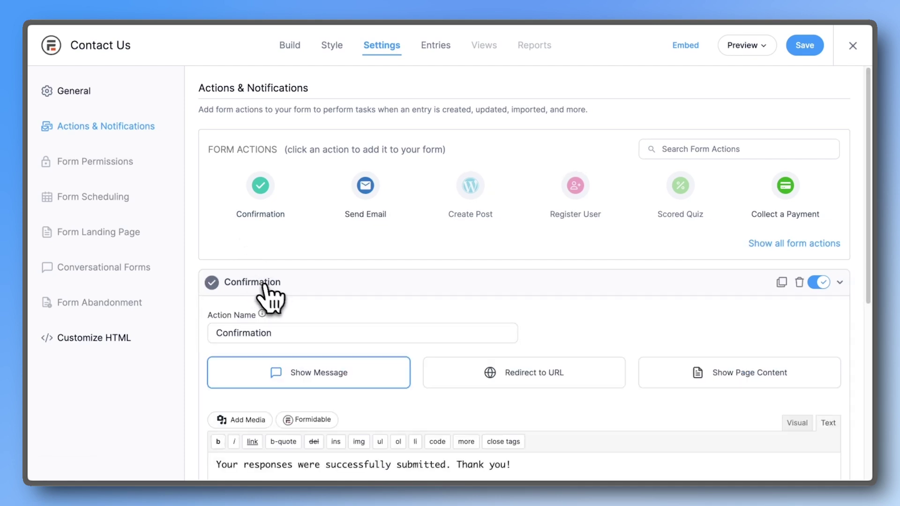
scroll(352, 321, "down", 2)
left_click(458, 299)
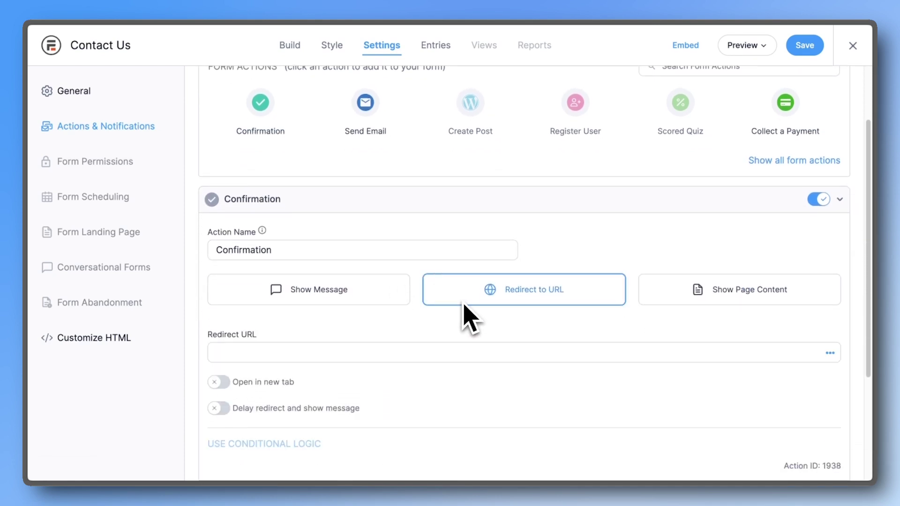
left_click(320, 348)
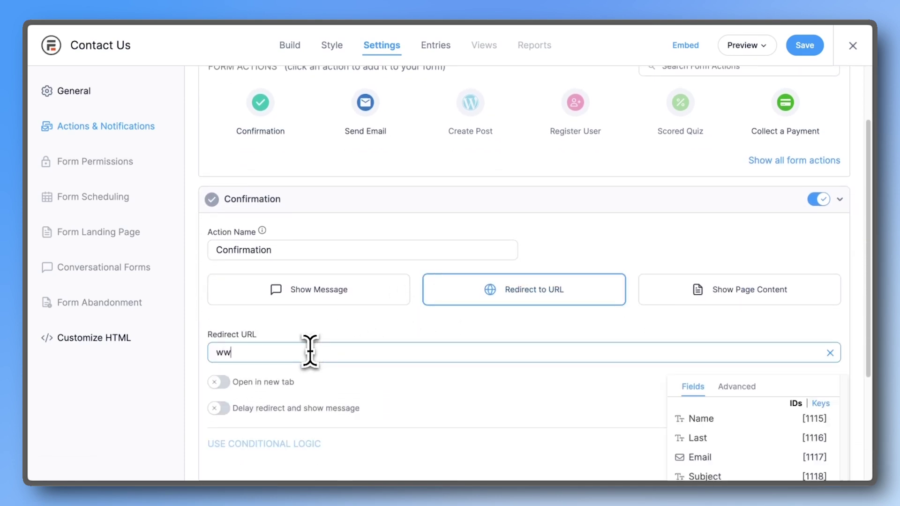
left_click(219, 408)
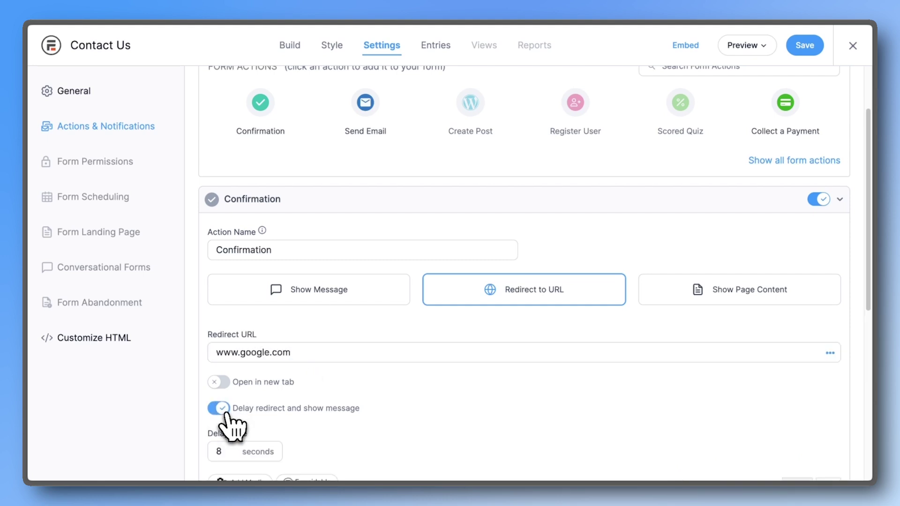
scroll(228, 422, "down", 1)
scroll(227, 422, "down", 1)
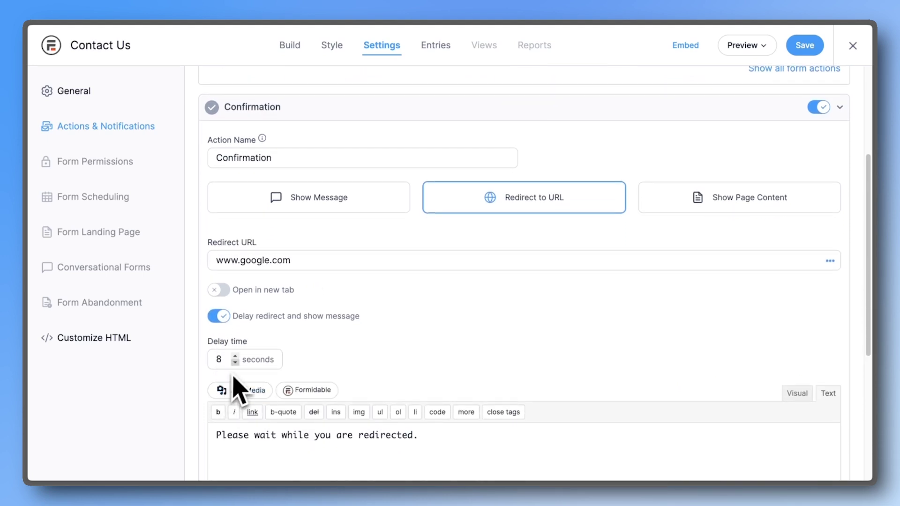
- Set the redirect delay time to 4 seconds and save the settings
left_click(236, 363)
scroll(236, 369, "down", 2)
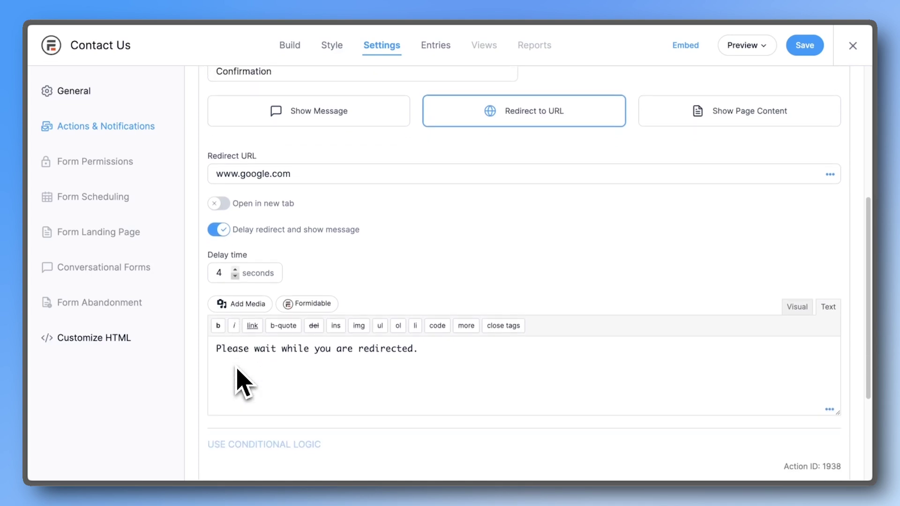
scroll(236, 369, "up", 2)
scroll(237, 378, "up", 4)
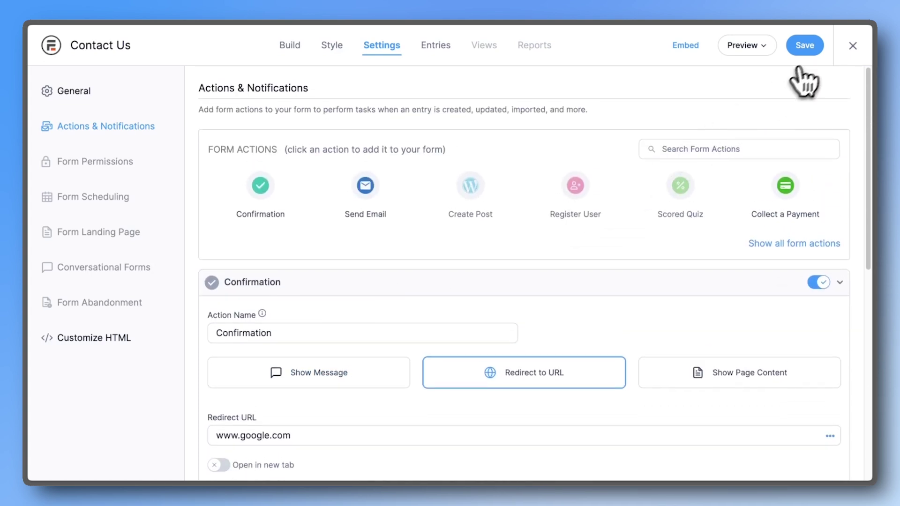
left_click(809, 51)
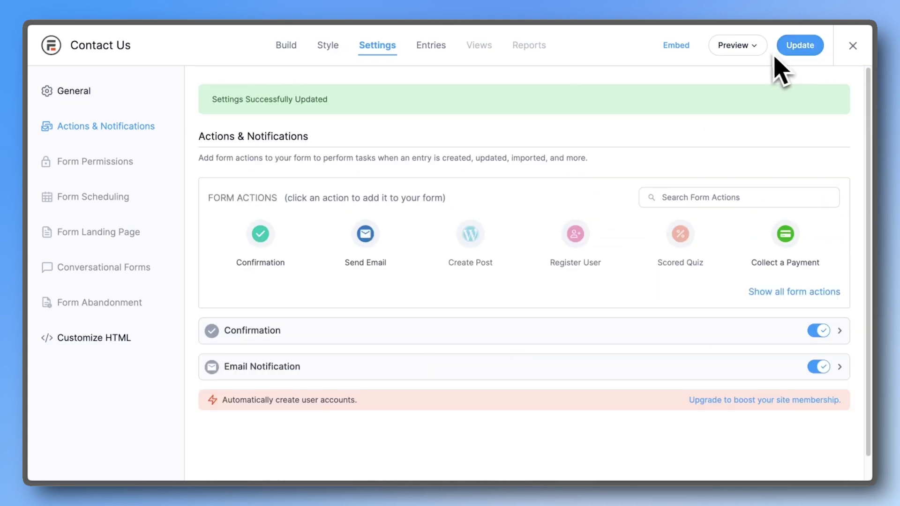
left_click(749, 50)
- Preview the form and submit a test entry with name, email, subject and message
left_click(737, 74)
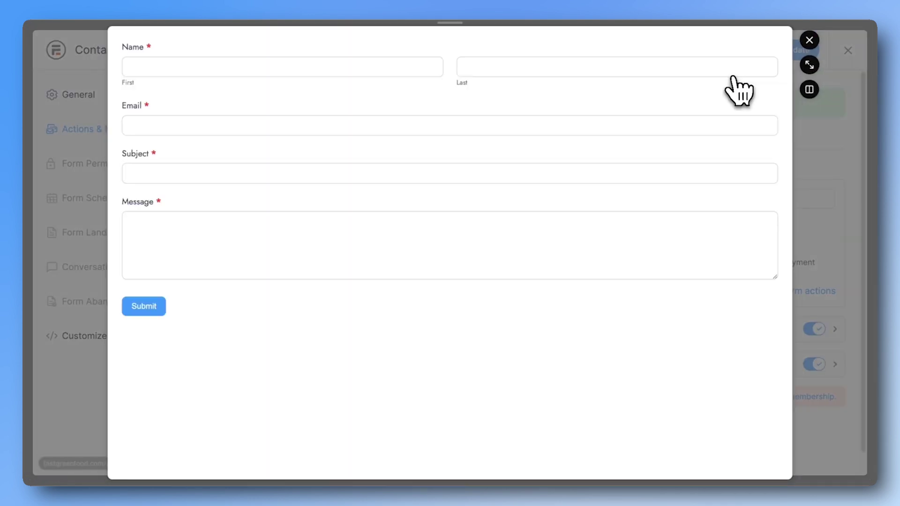
left_click(421, 71)
type("John")
key("Tab")
type("Doe")
key("Tab")
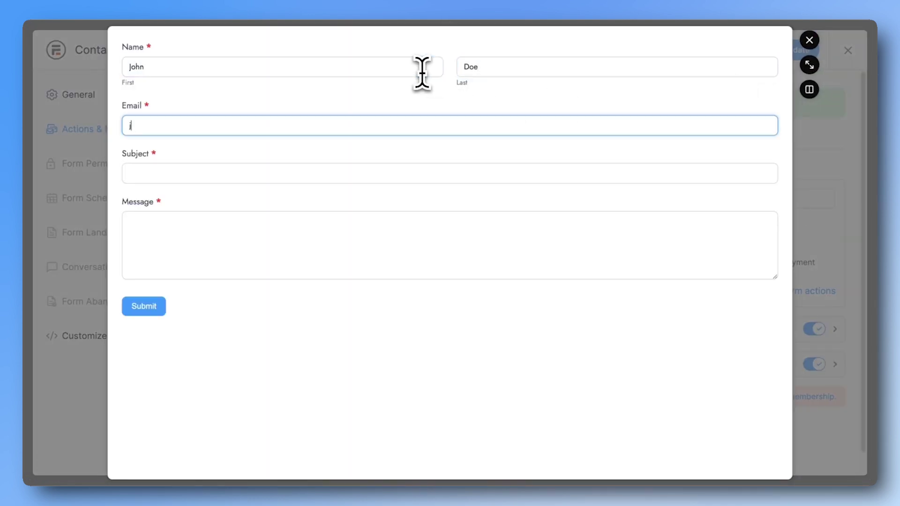
type("om")
key("Tab")
type("HI")
key("Tab")
type("Test")
left_click(146, 308)
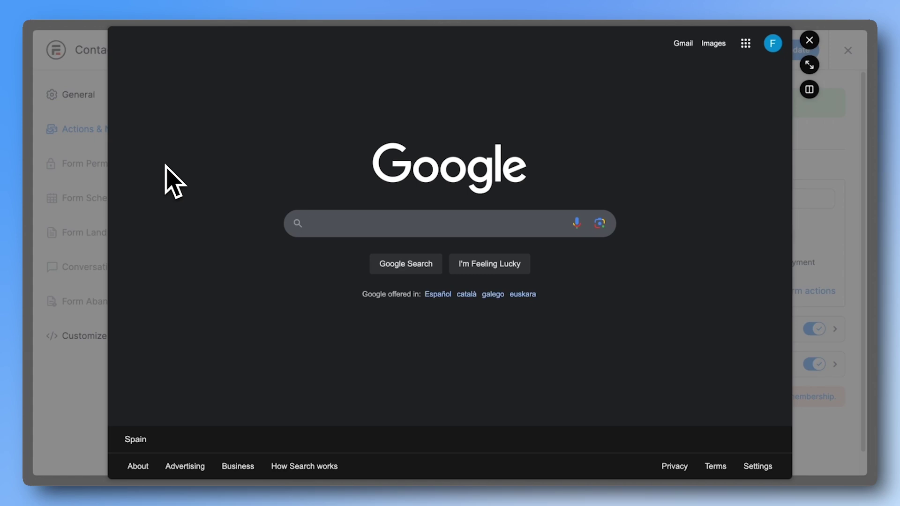
type("Thanky")
- Fix the 'Thank you' wait message typo and insert the first-name field [1115]
key("BackSpace")
type("you")
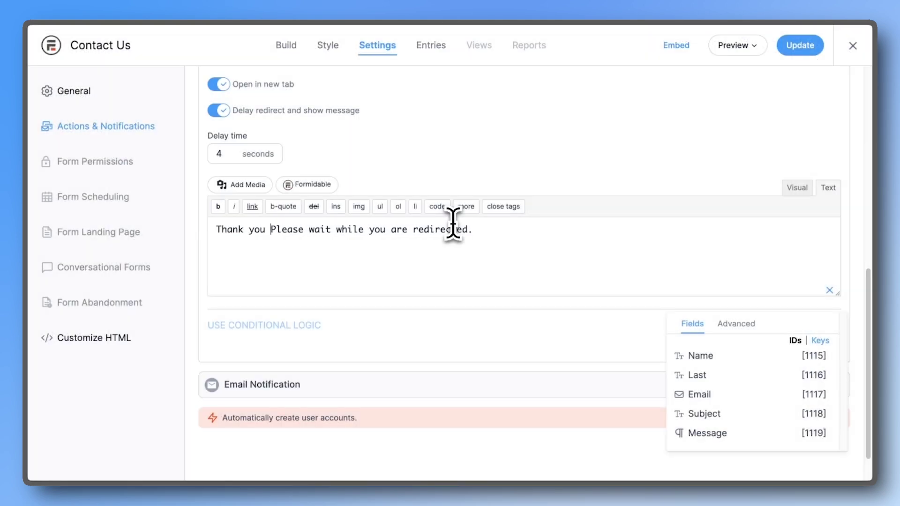
left_click(681, 357)
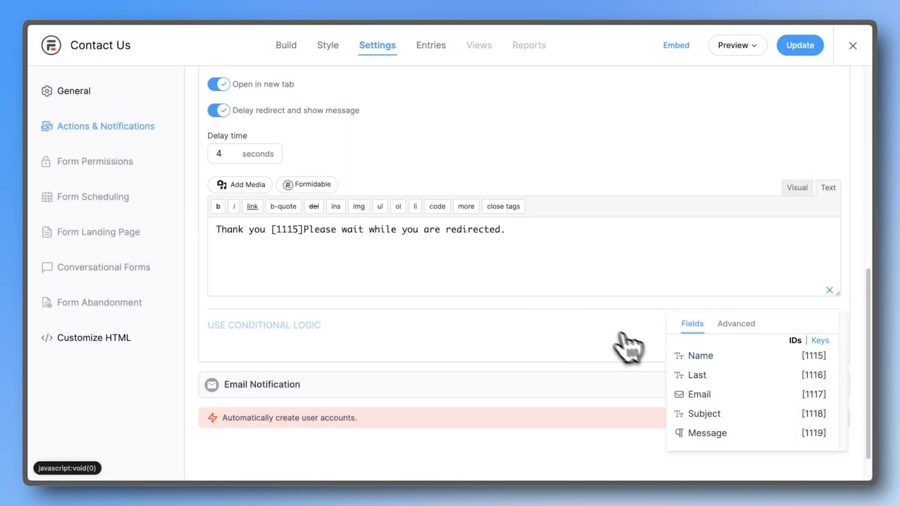
type(", ")
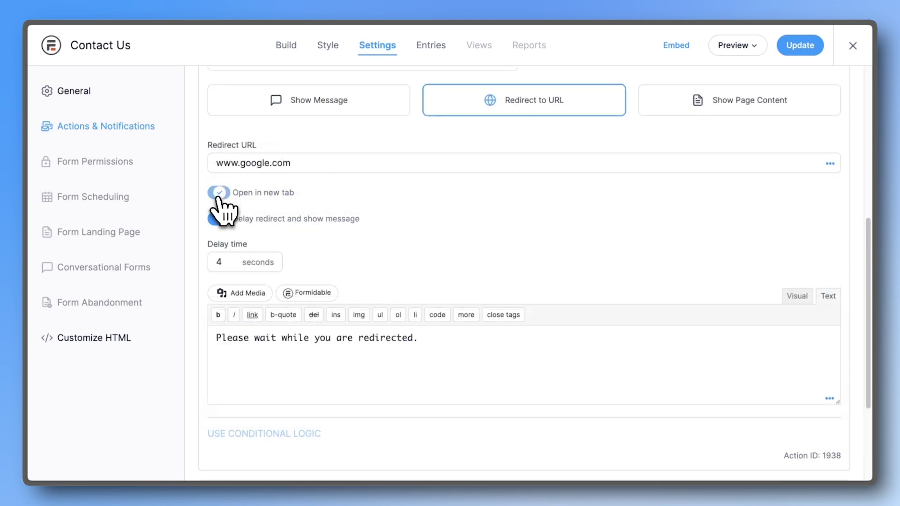
type("Doe")
- Complete John Doe's remaining preview fields and submit the test entry
key("Tab")
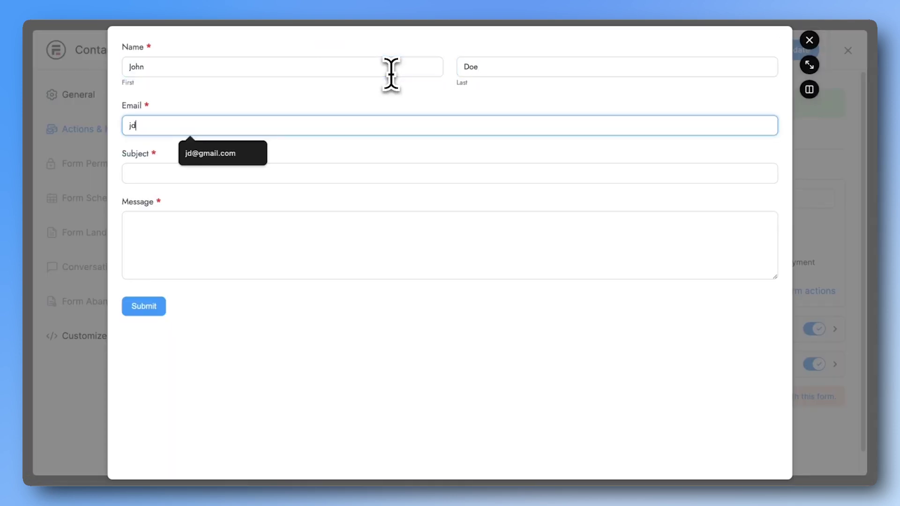
key("Tab")
type("hitest")
left_click(167, 315)
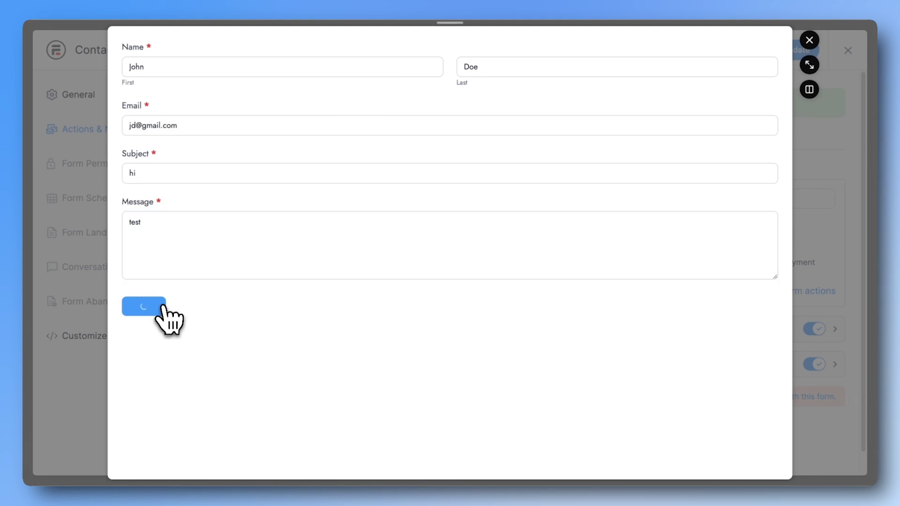